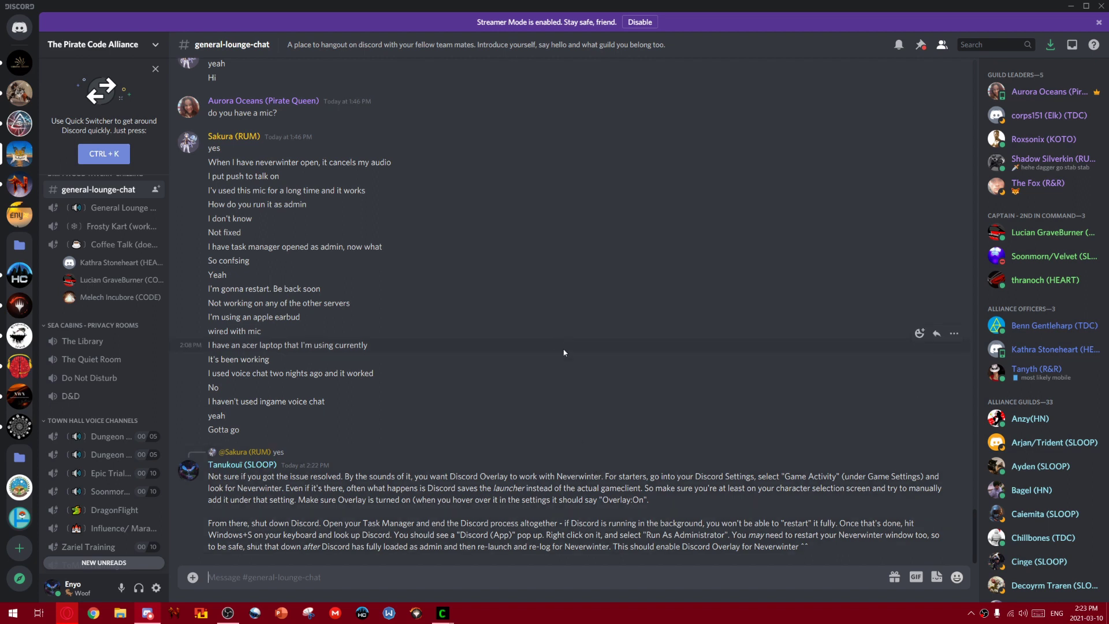
Step: Bring Neverwinter forward, dismiss its travel map, and switch the game into interface mode
mouse_move(442, 614)
click(530, 578)
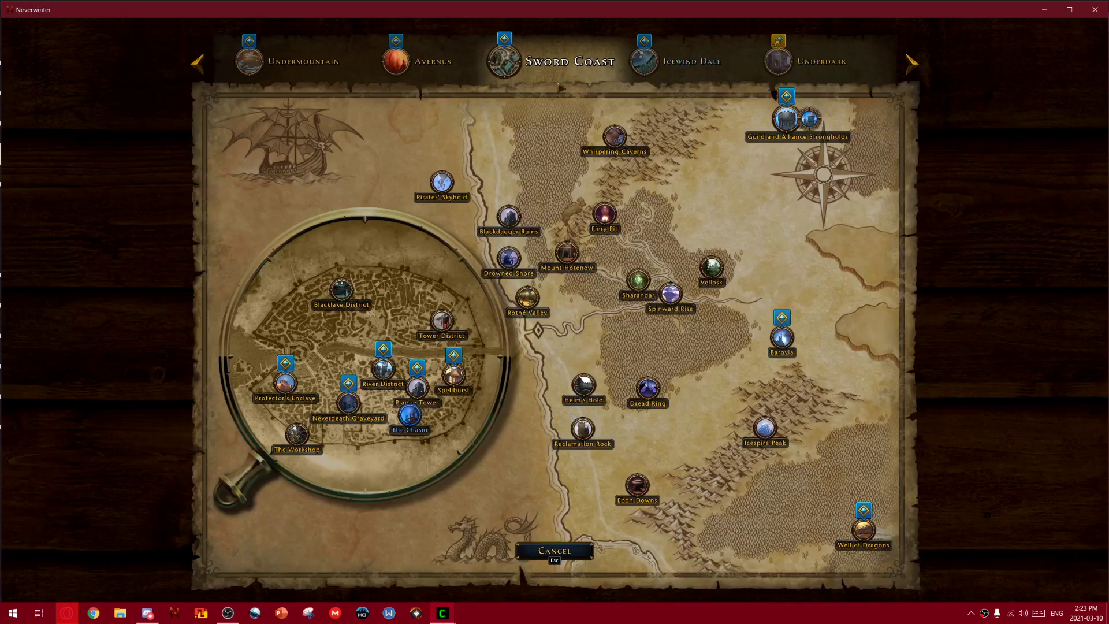
click(571, 546)
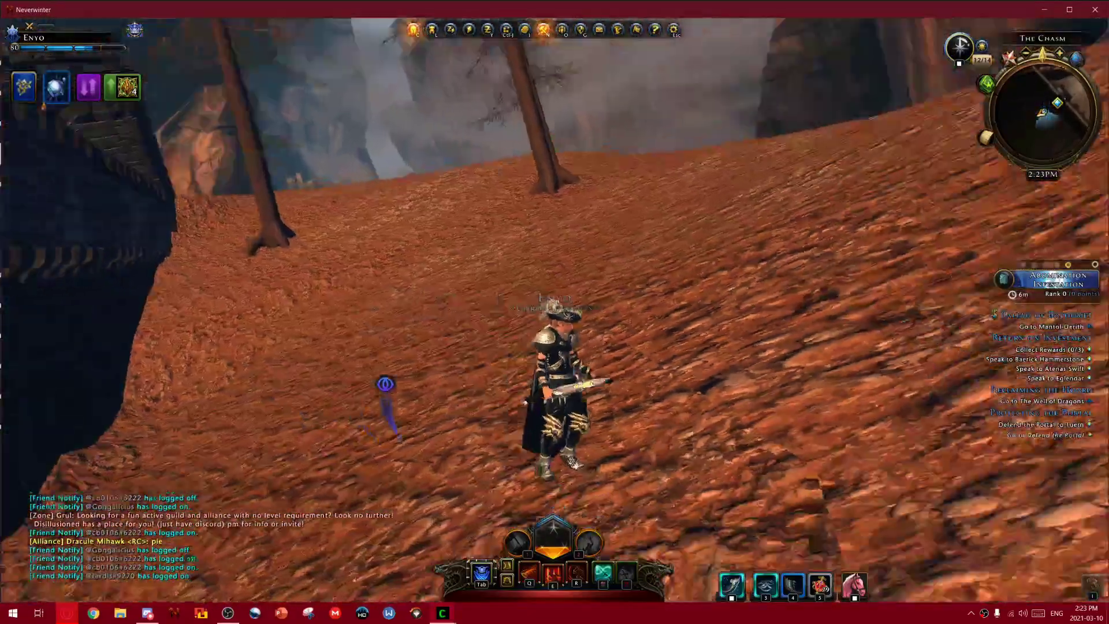
key(alt)
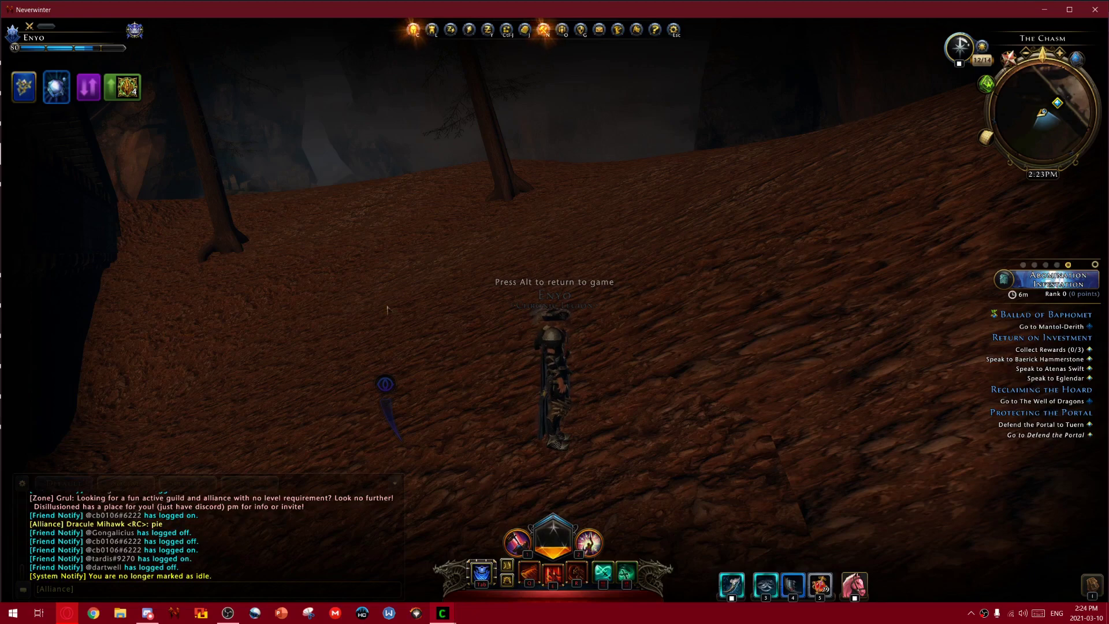
click(147, 613)
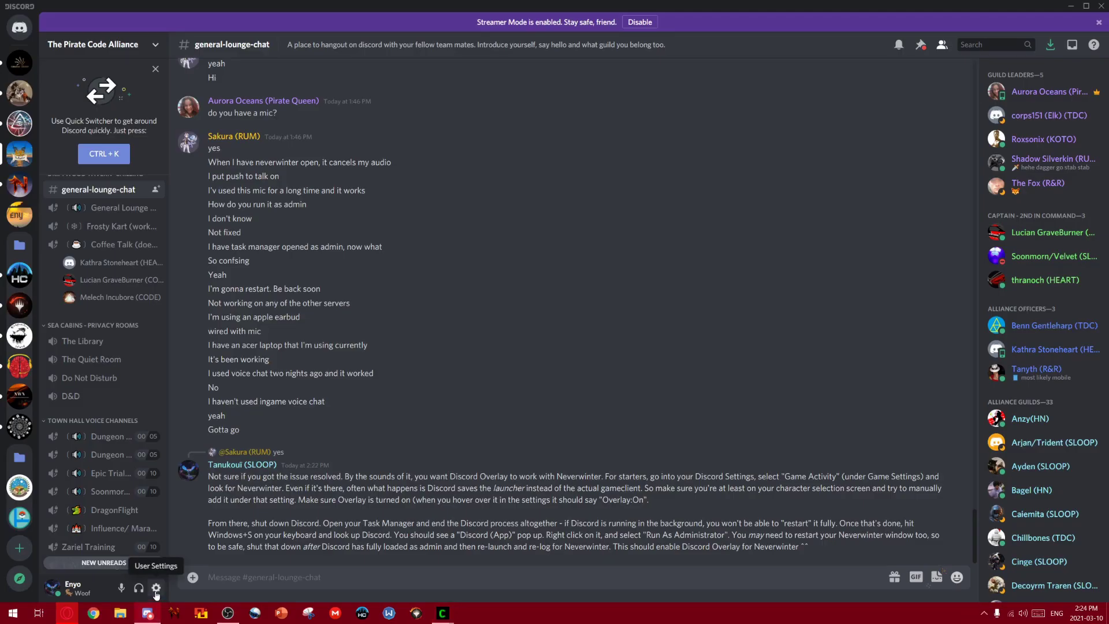
click(157, 589)
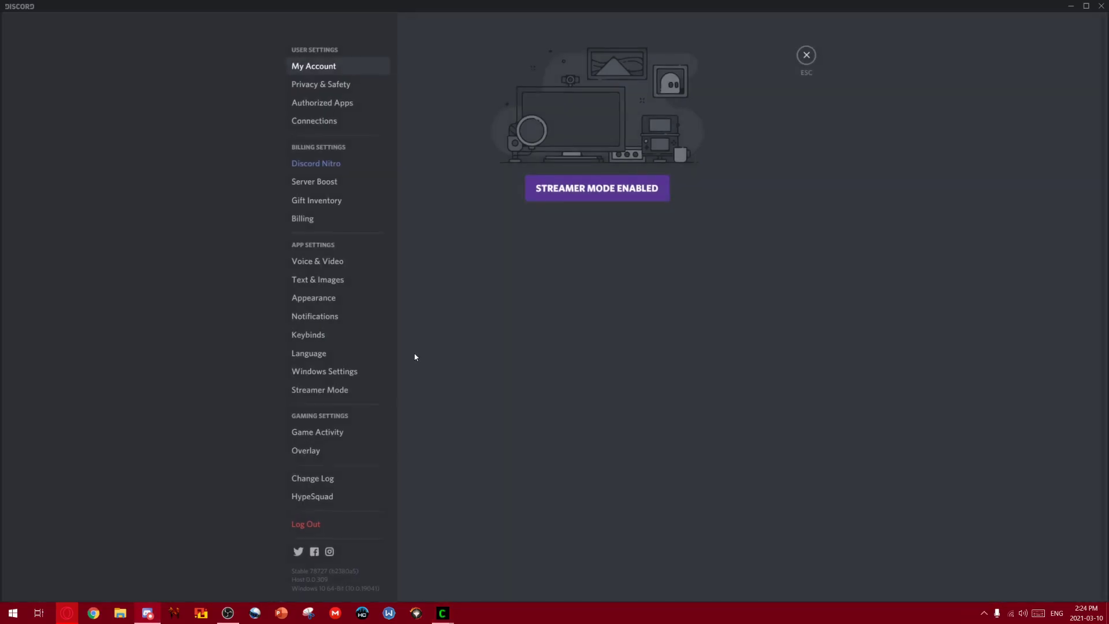
click(333, 434)
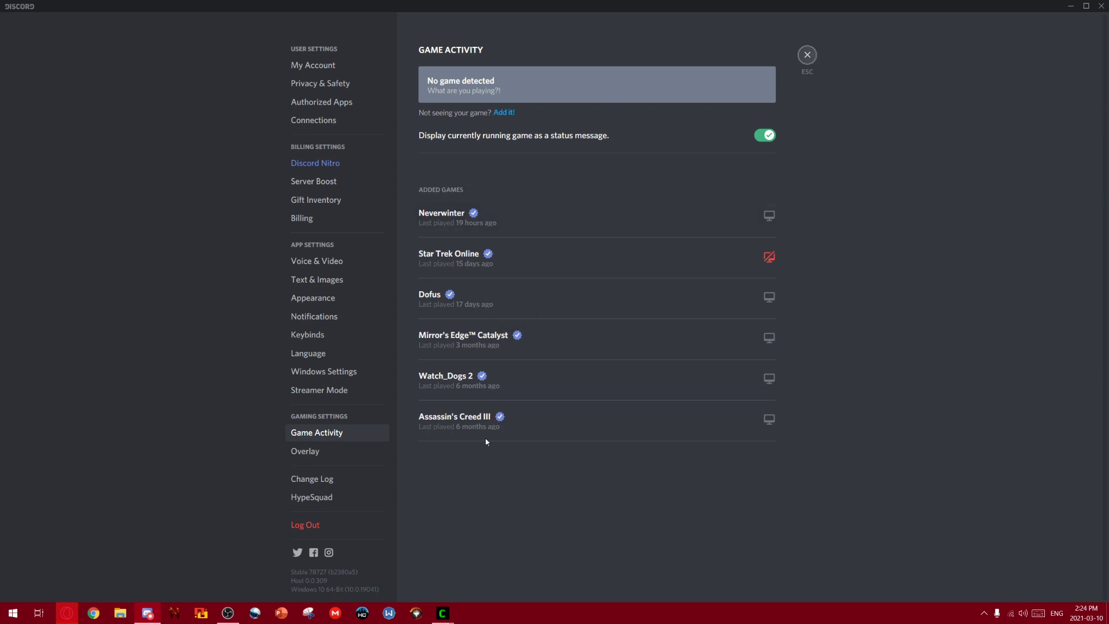
key(Escape)
click(175, 613)
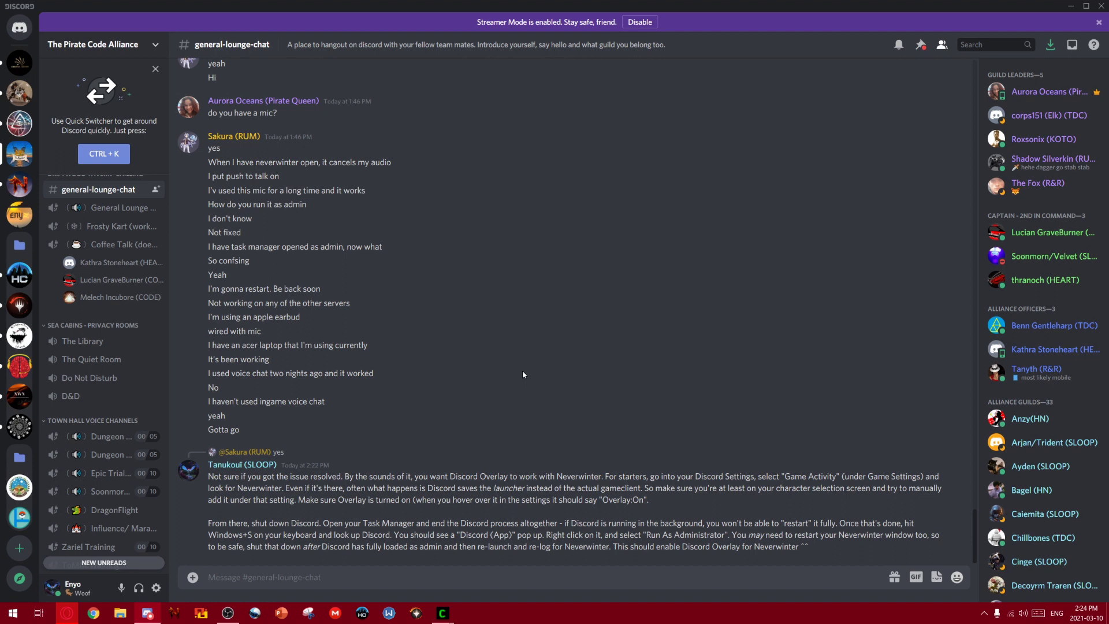
drag(640, 214, 478, 180)
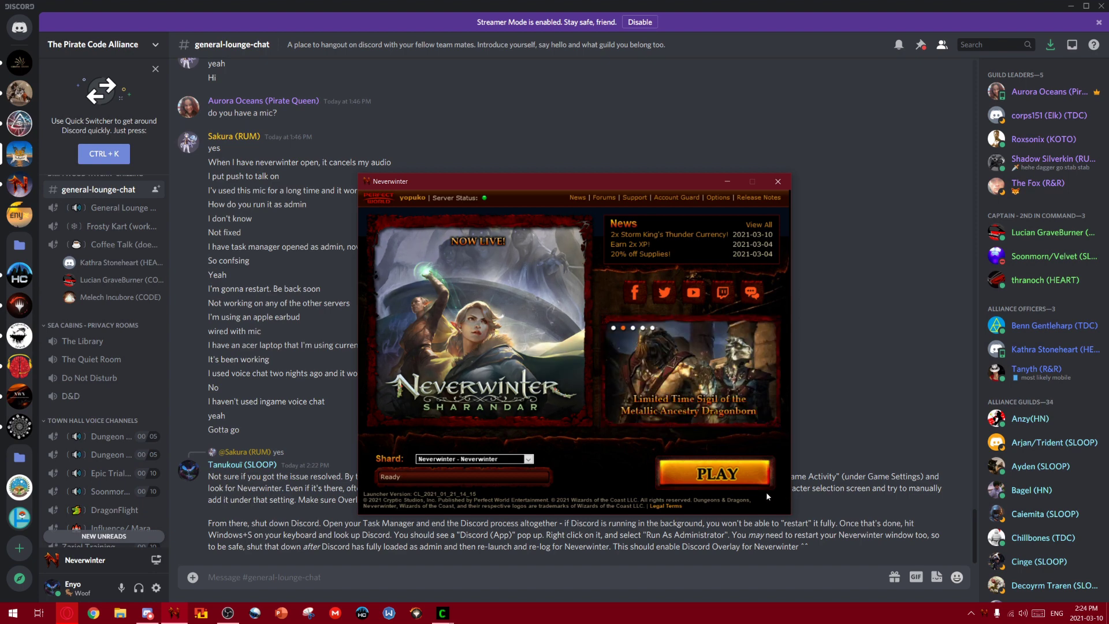
mouse_move(86, 560)
click(777, 181)
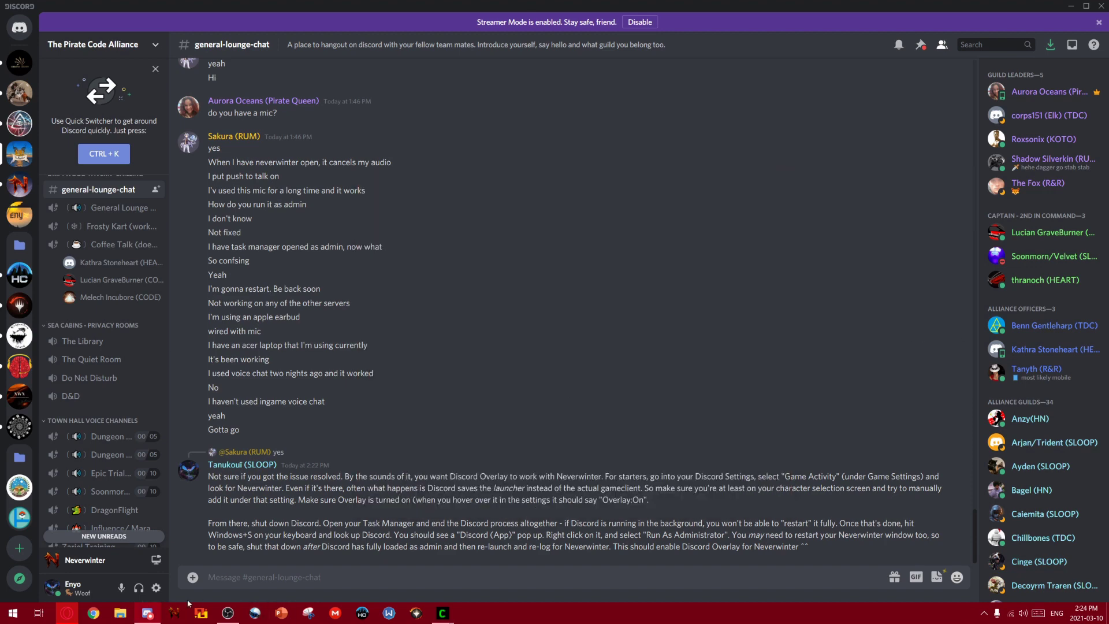
Step: Add the running Neverwinter program as a game in Game Activity settings
click(157, 587)
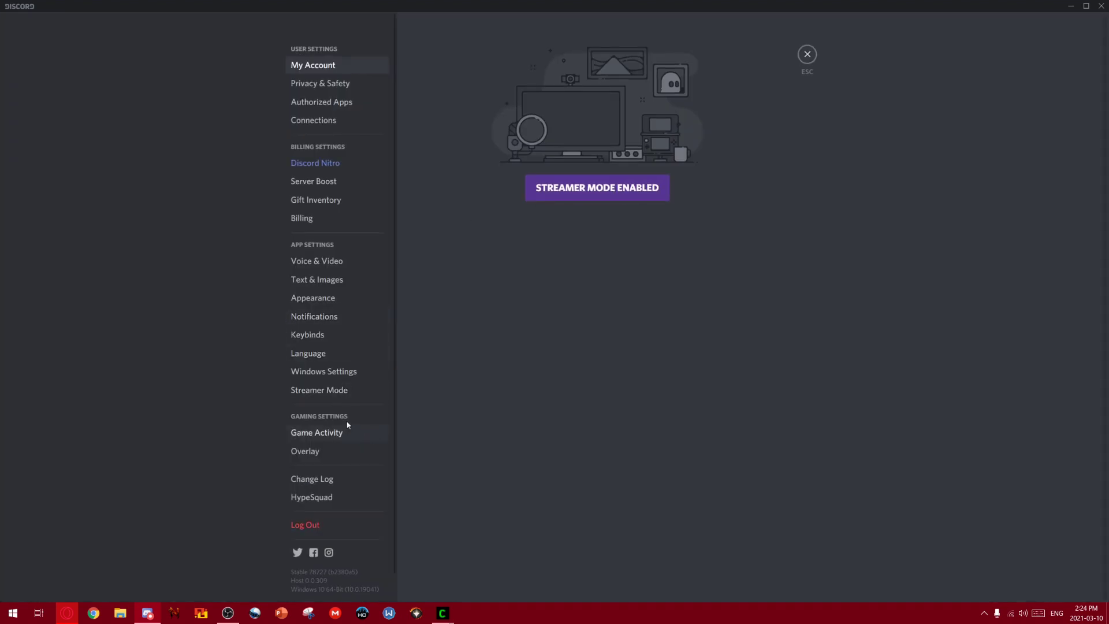
click(322, 434)
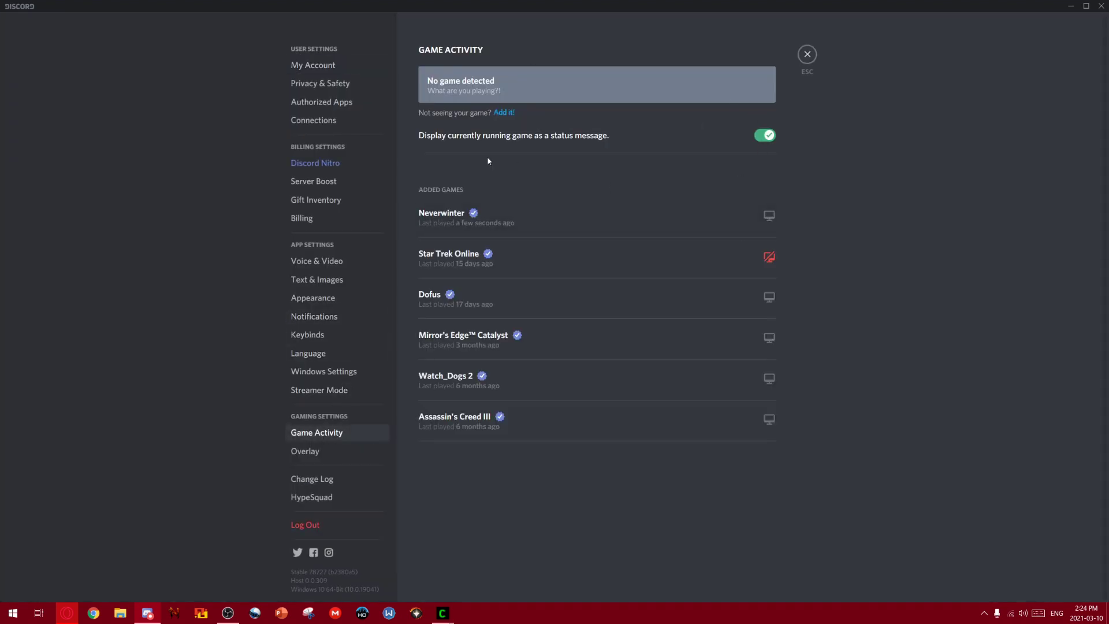
click(504, 113)
click(457, 141)
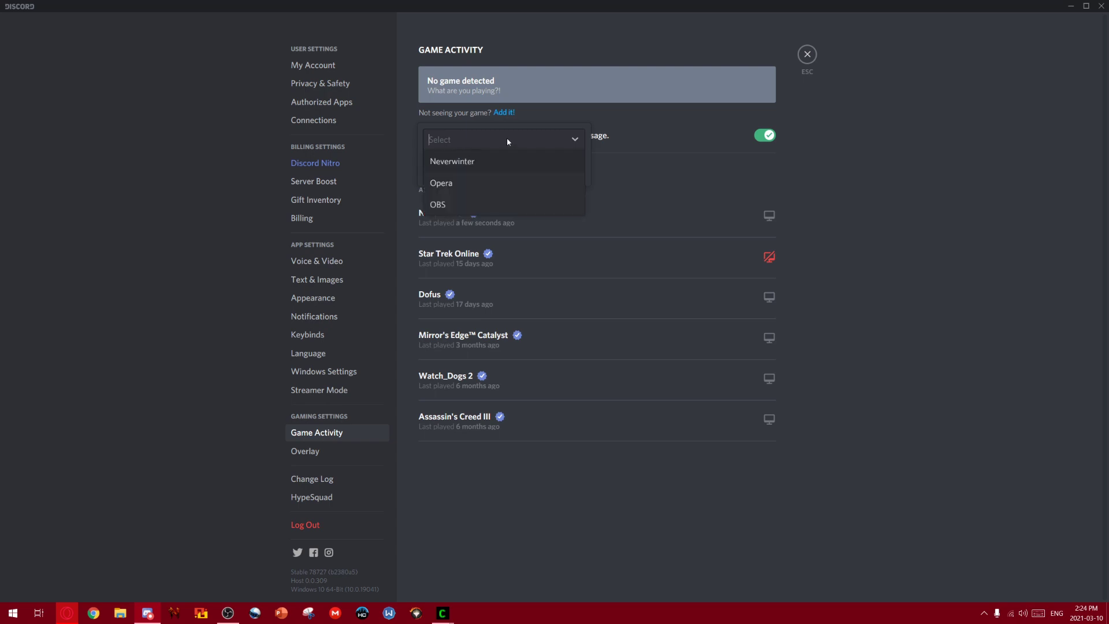
click(460, 163)
click(557, 171)
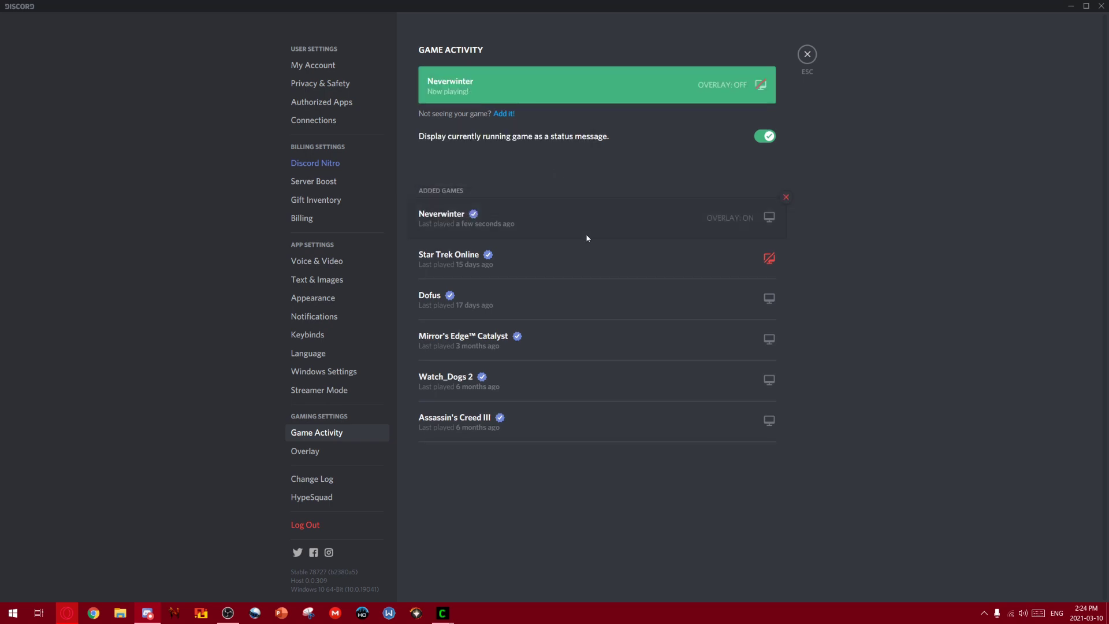
Step: Enable the overlay for Neverwinter, keep its game name, and exit settings
click(762, 87)
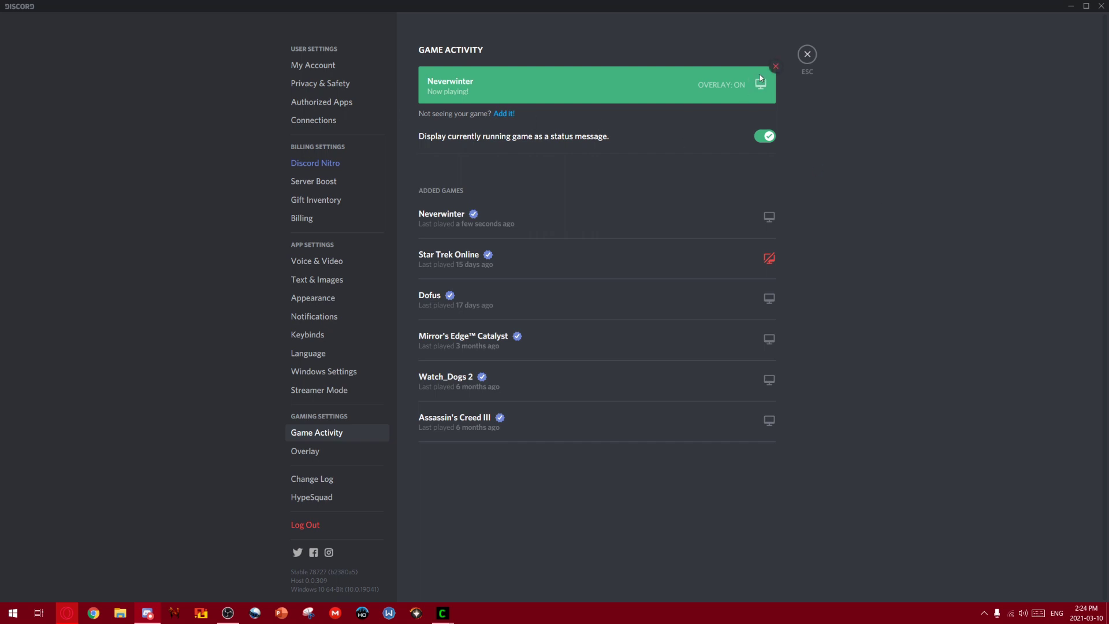
click(547, 83)
key(Return)
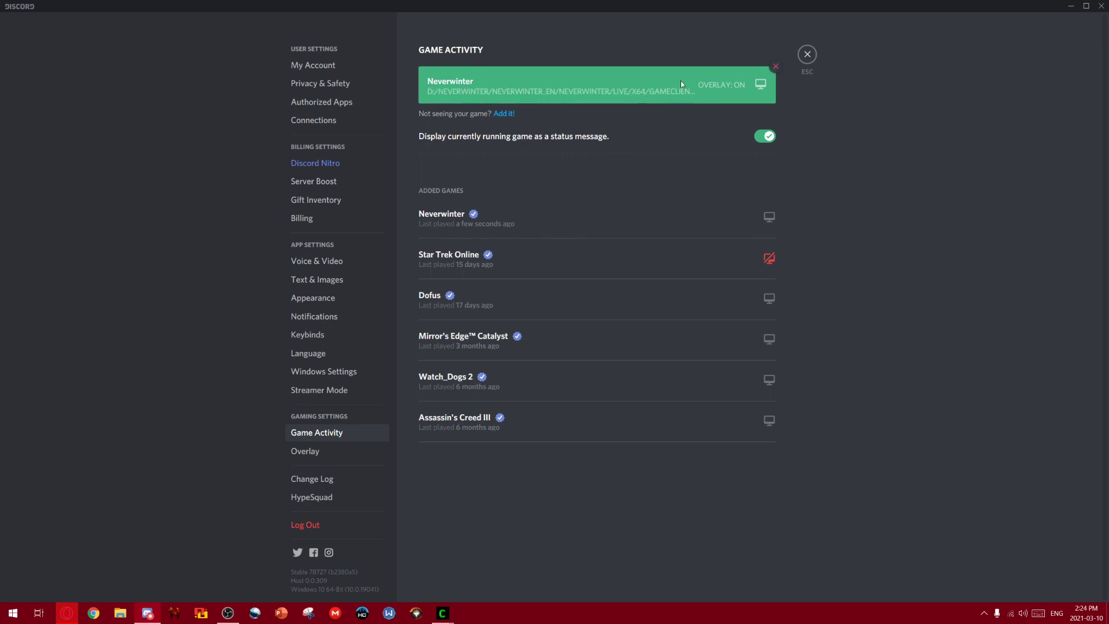
click(807, 54)
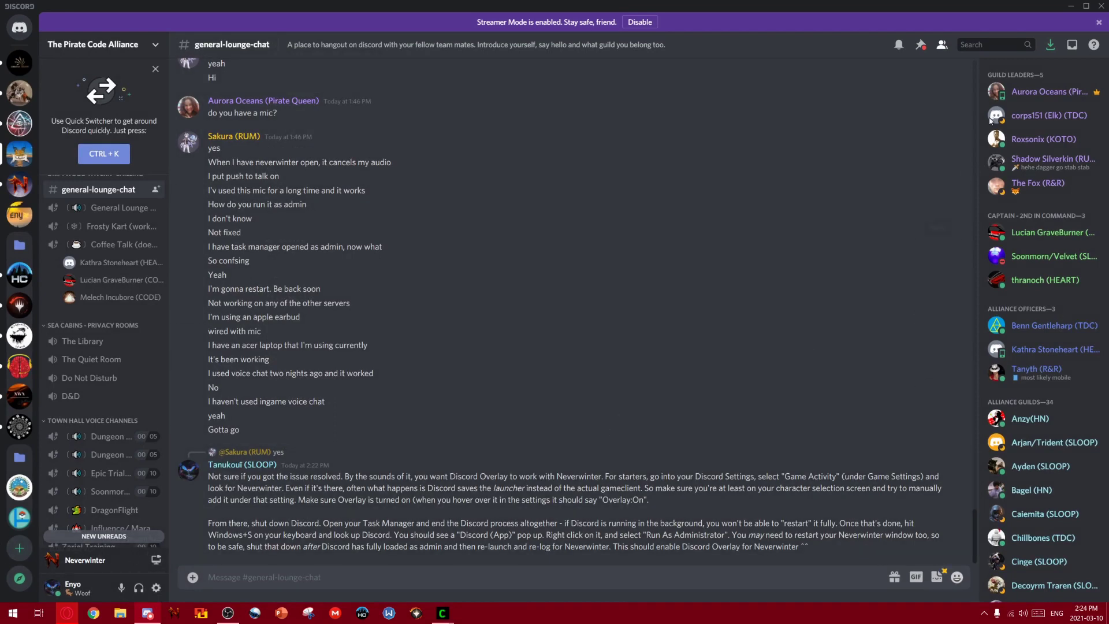
scroll(1048, 382, down, 1)
scroll(1044, 417, down, 4)
scroll(1044, 417, down, 5)
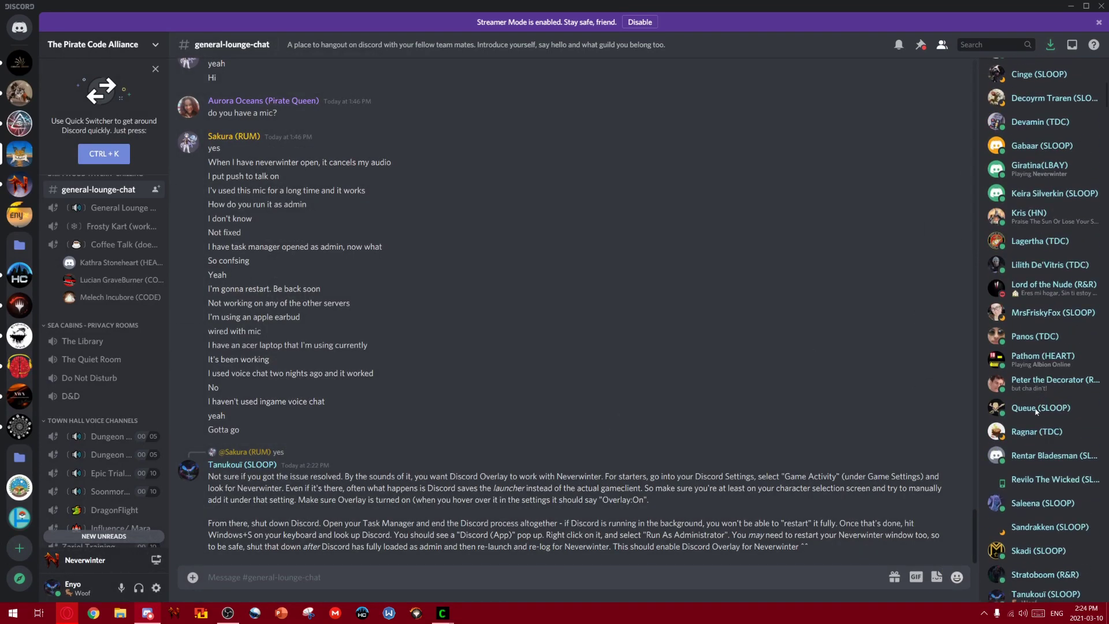
scroll(1037, 395, down, 3)
scroll(1042, 385, down, 1)
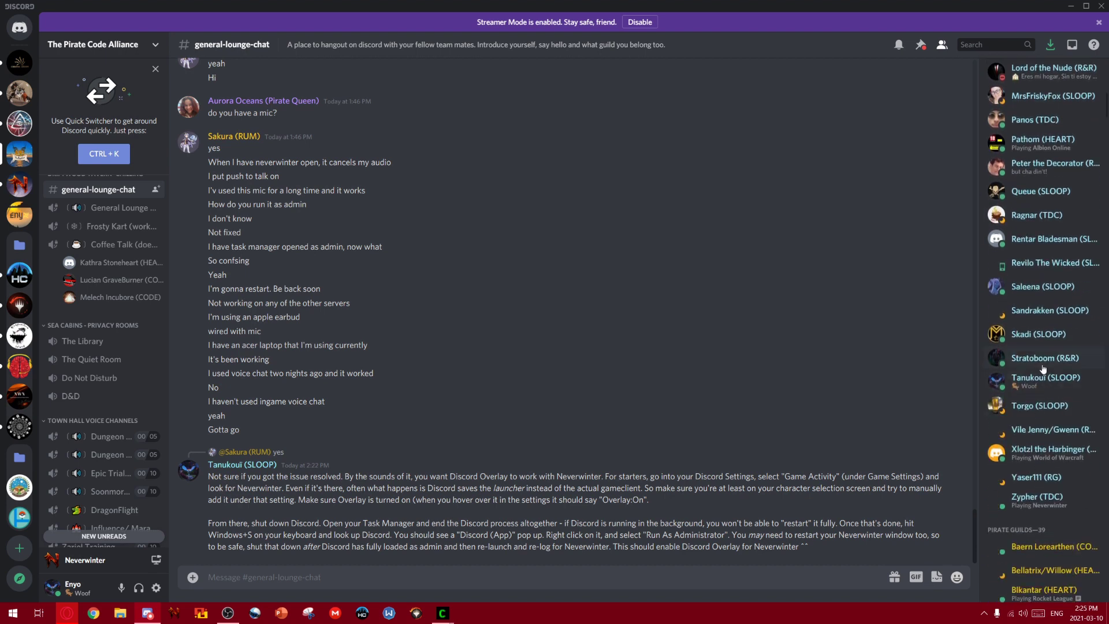
click(1044, 382)
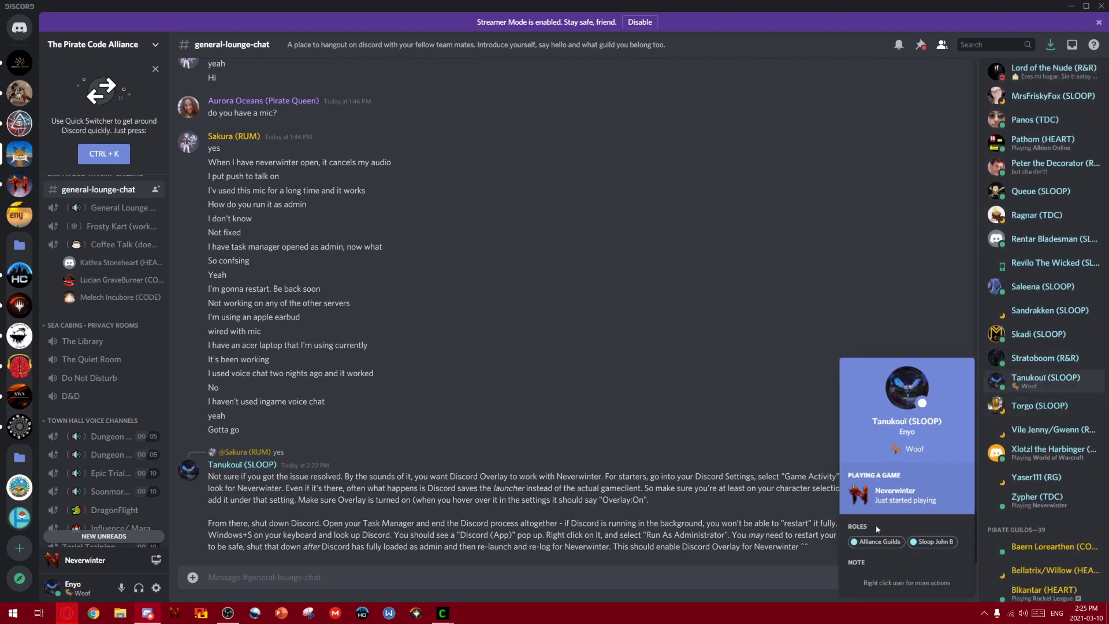
click(532, 516)
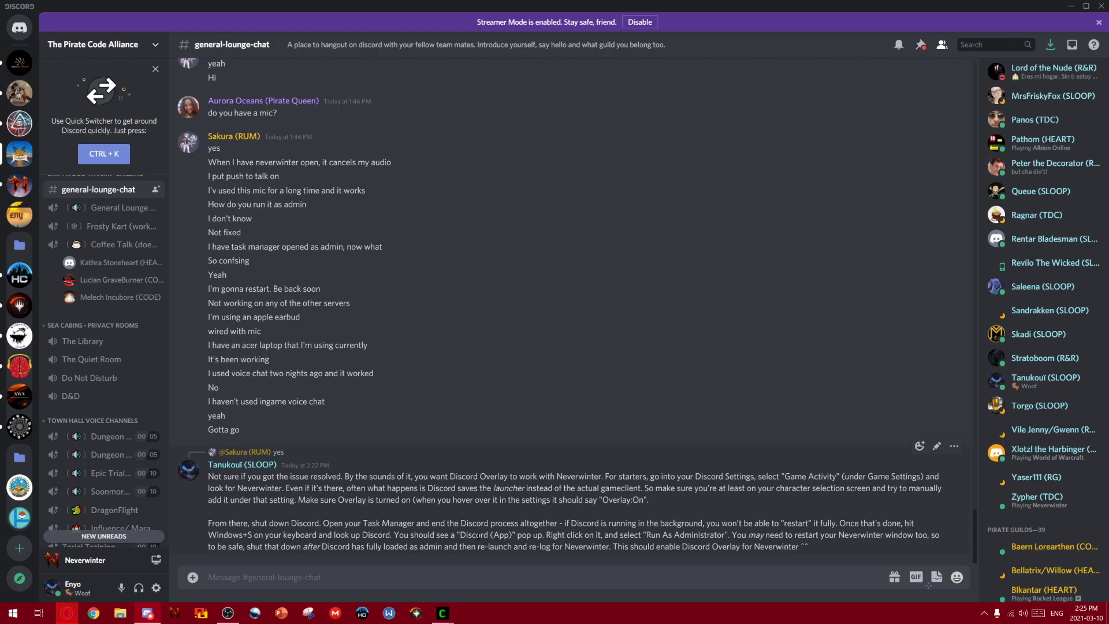
click(441, 613)
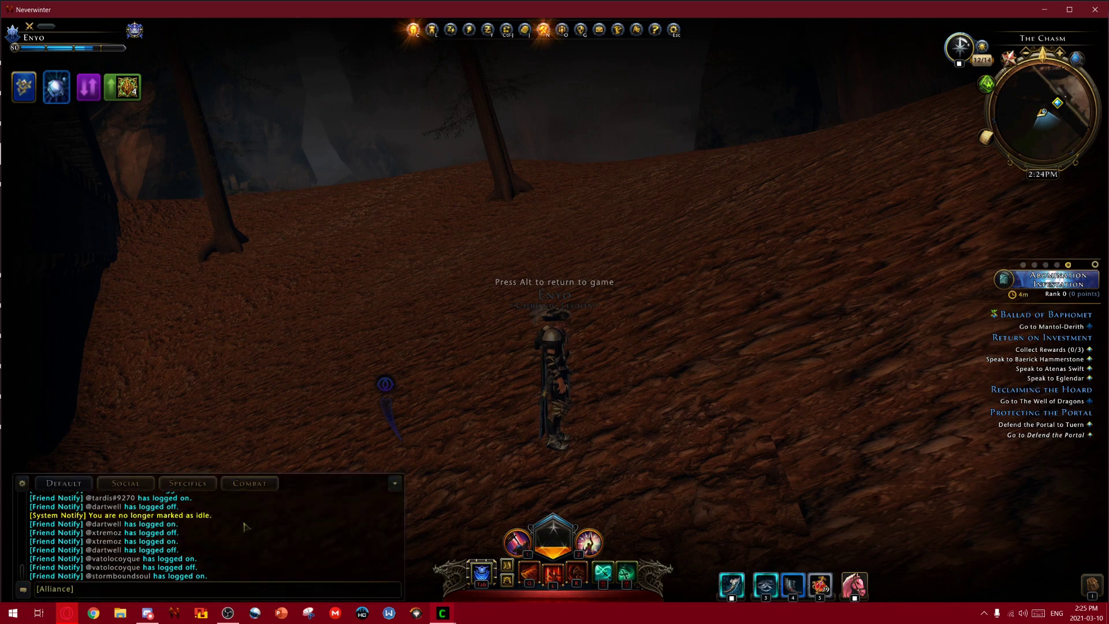
Step: End the Discord process from Task Manager while Neverwinter keeps running
click(520, 620)
right_click(520, 621)
click(537, 566)
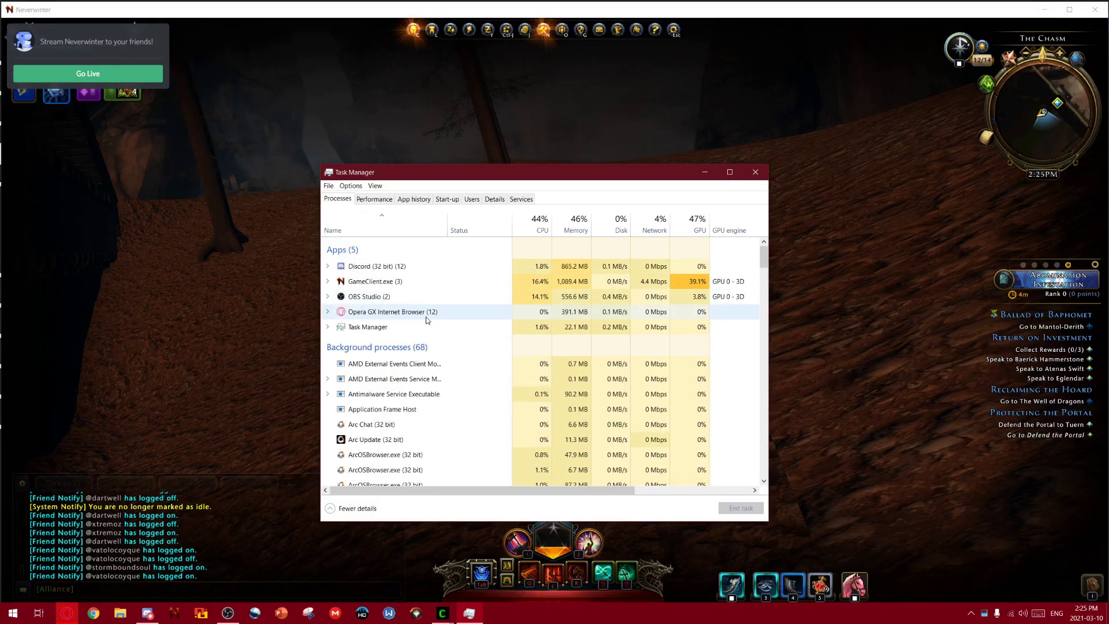
click(180, 176)
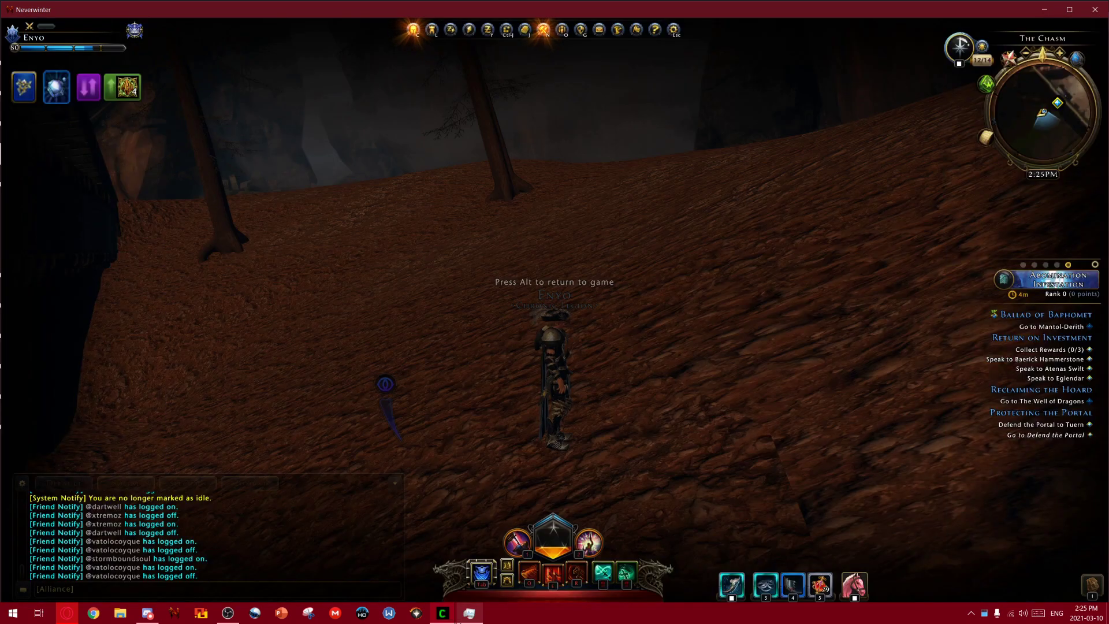
click(469, 613)
click(390, 267)
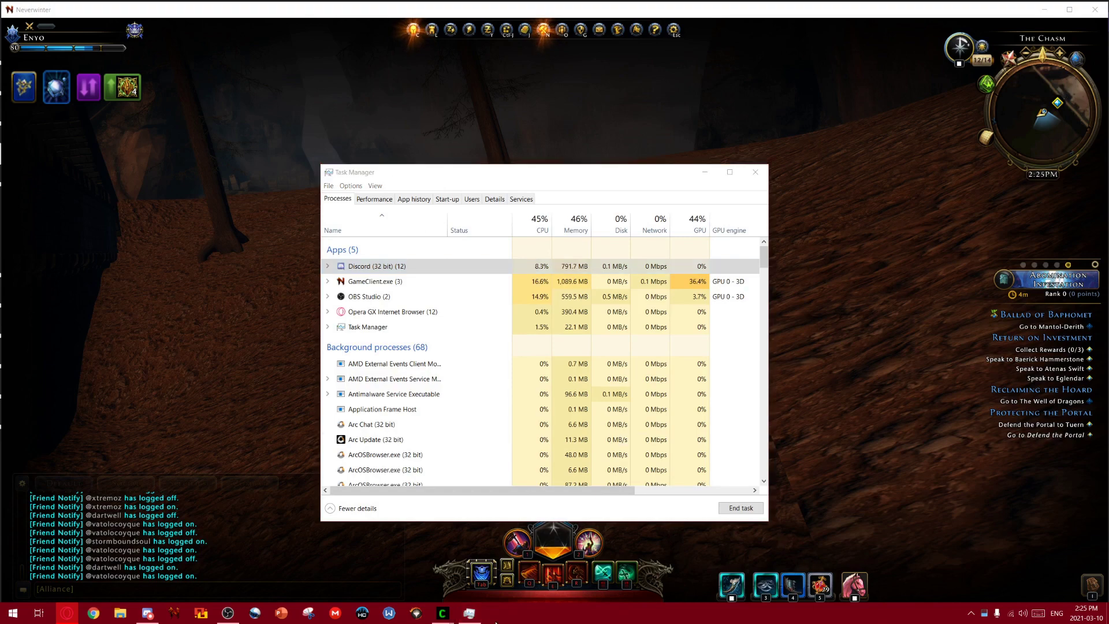
right_click(497, 615)
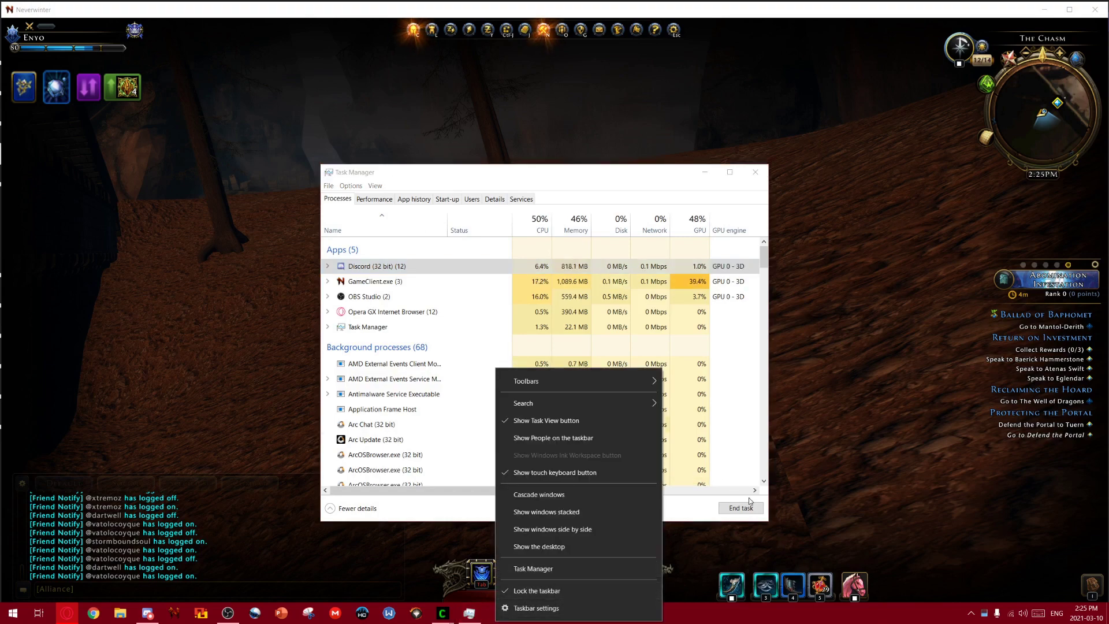
click(405, 267)
click(760, 513)
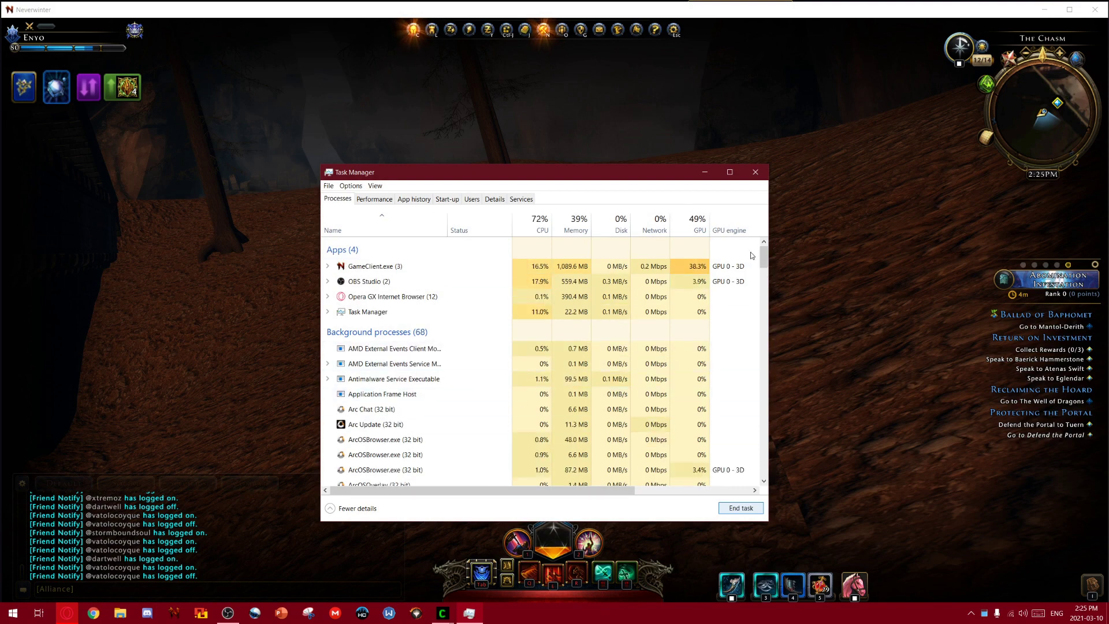
drag(763, 256, 770, 284)
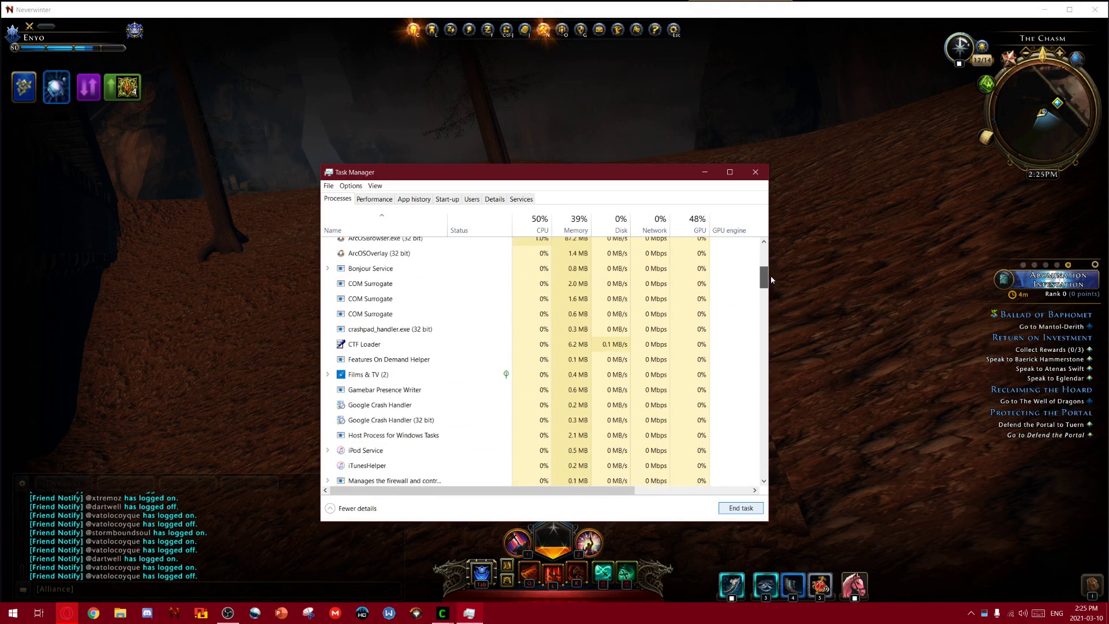
mouse_move(770, 280)
mouse_down()
mouse_move(764, 264)
mouse_move(778, 277)
mouse_up()
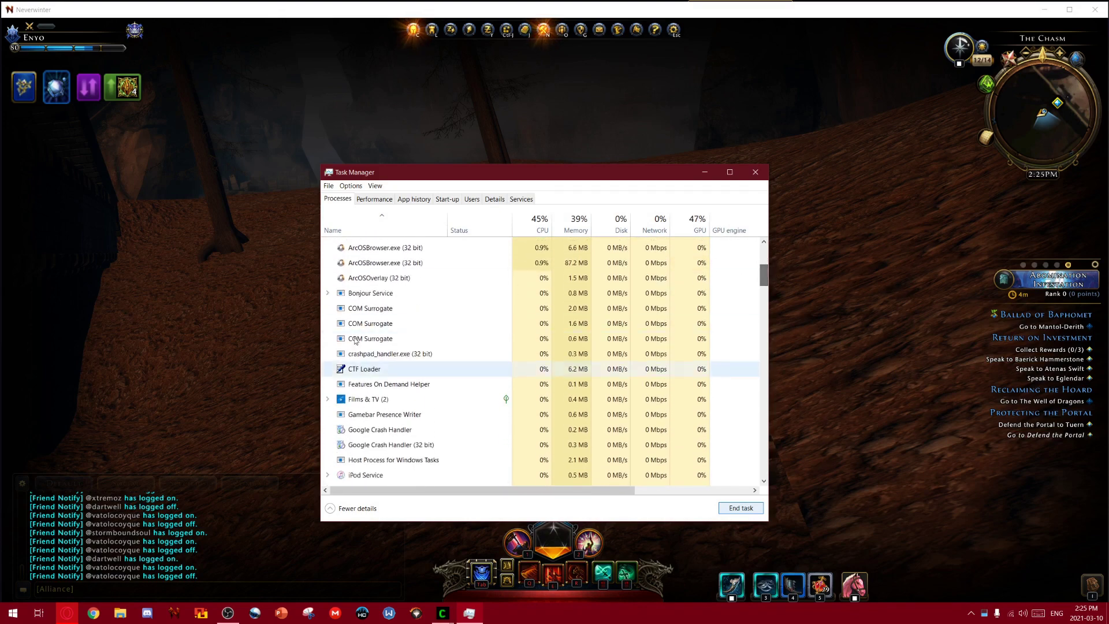
Step: Close Task Manager and relaunch Discord as administrator from Windows search
click(754, 174)
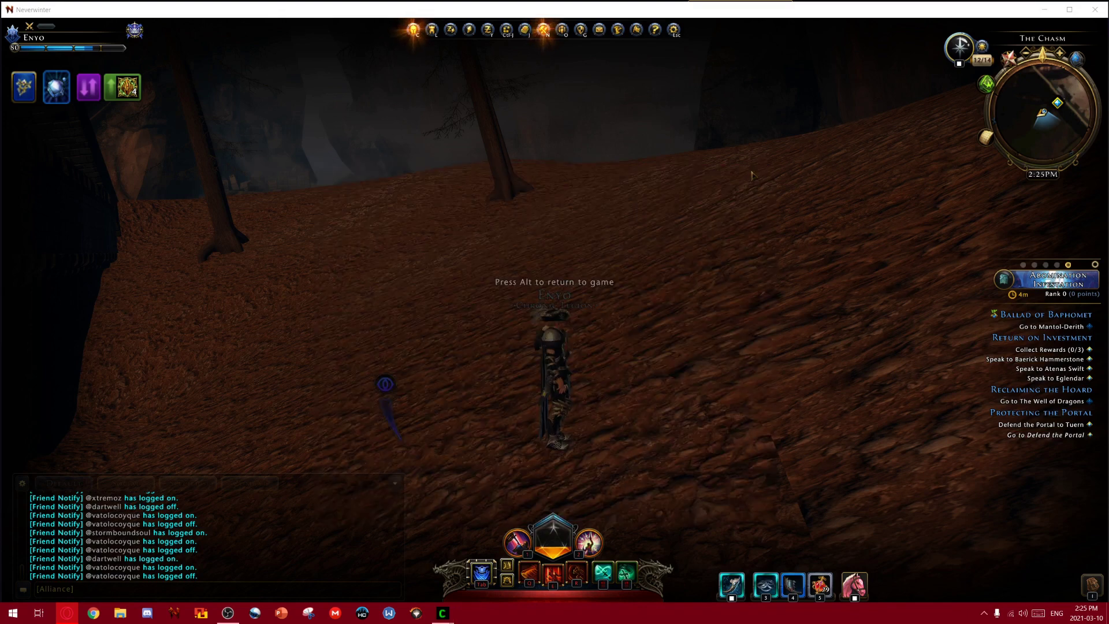
key(super)
text(disc)
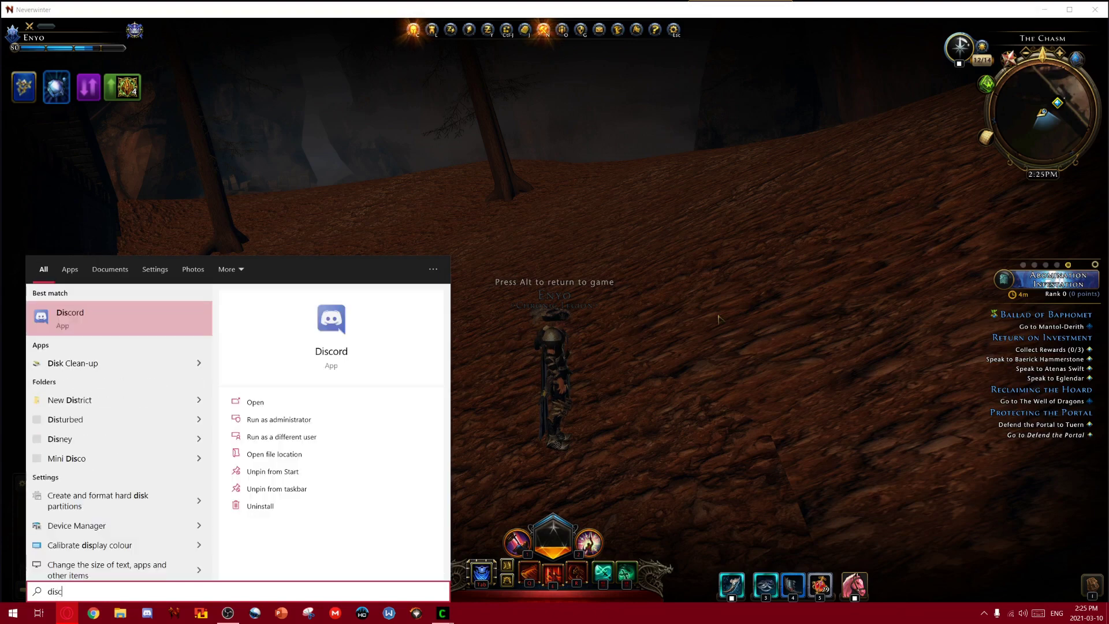
text(ord)
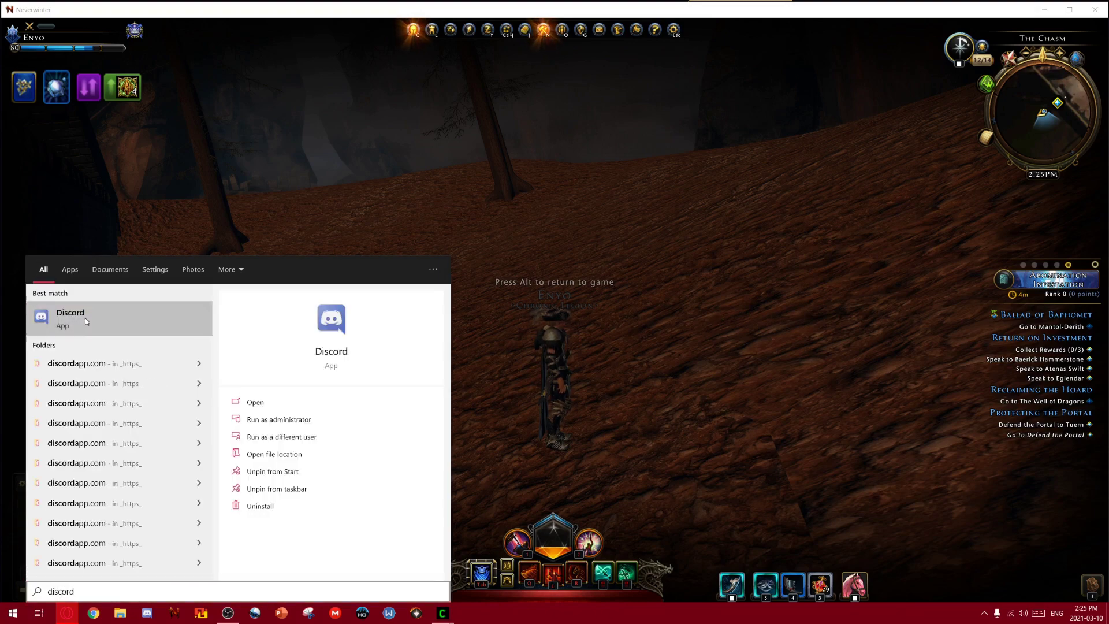
right_click(85, 320)
click(113, 325)
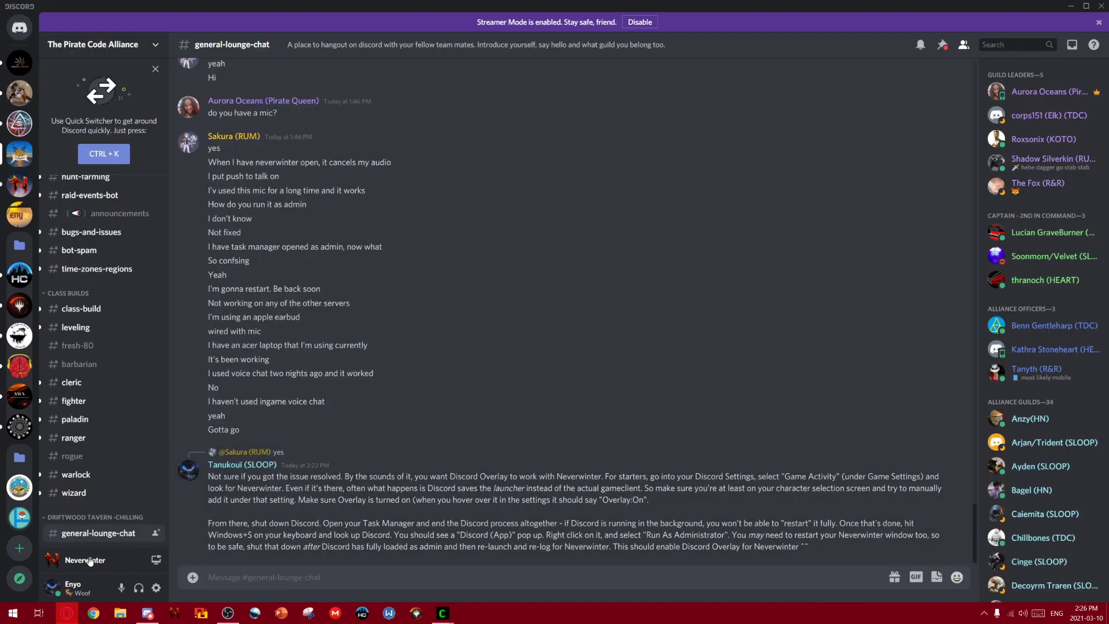
Step: Set Discord's Toggle Overlay Lock keybind to Shift+D in the Overlay settings
click(442, 613)
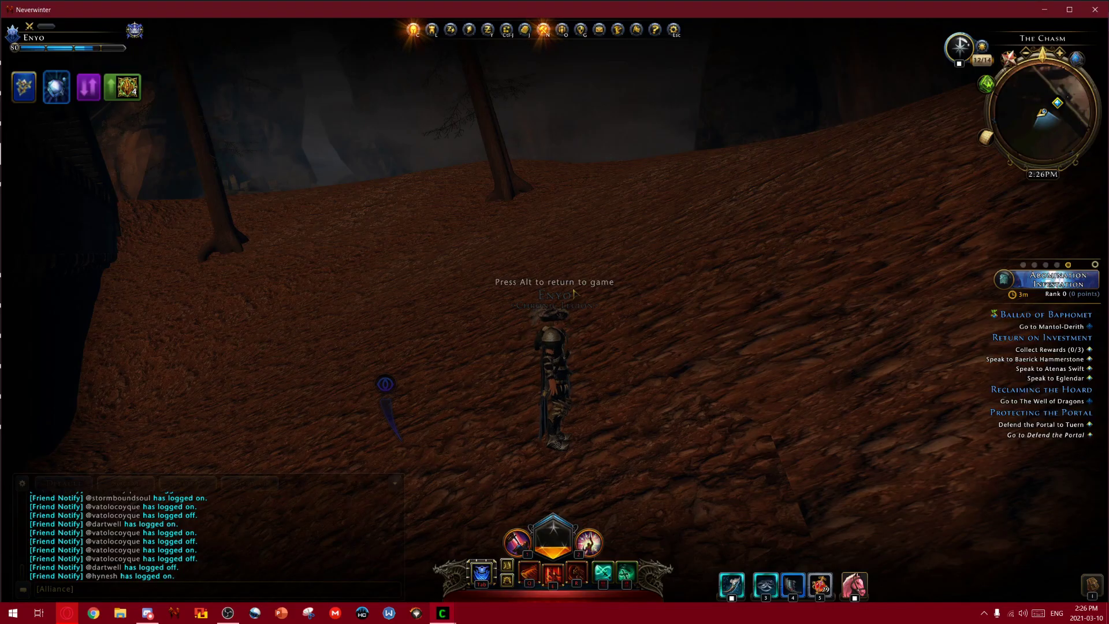
click(147, 613)
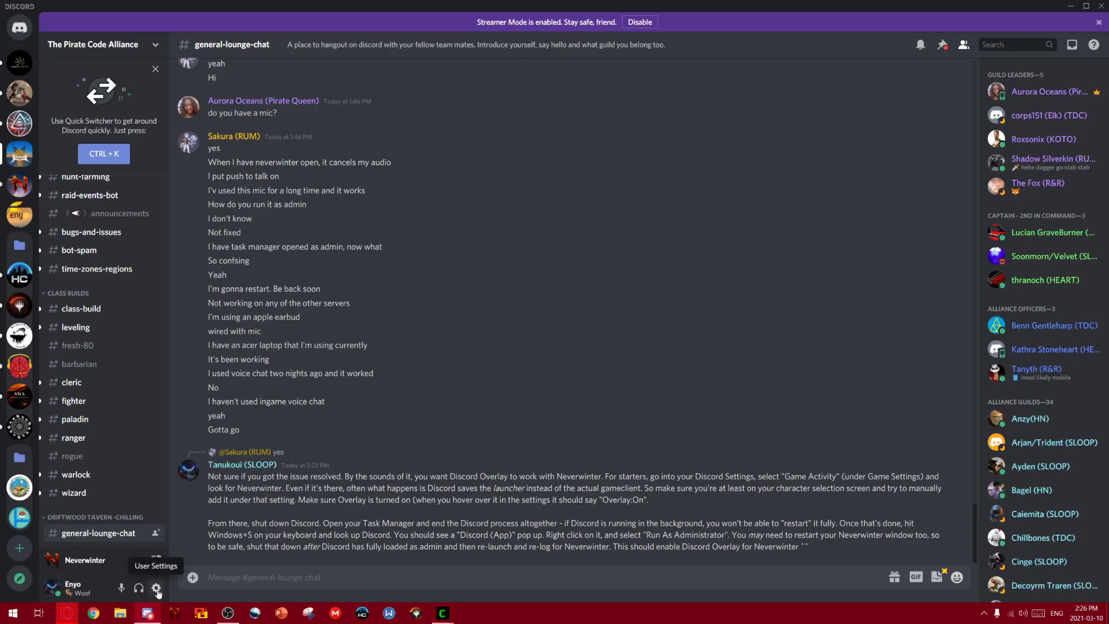
click(157, 590)
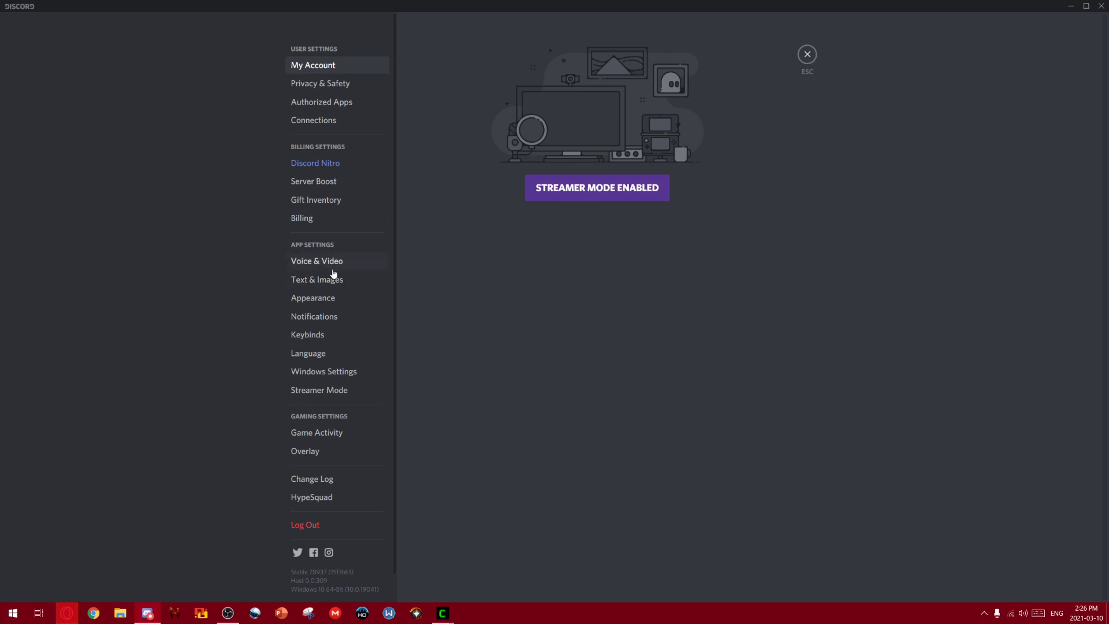
click(319, 452)
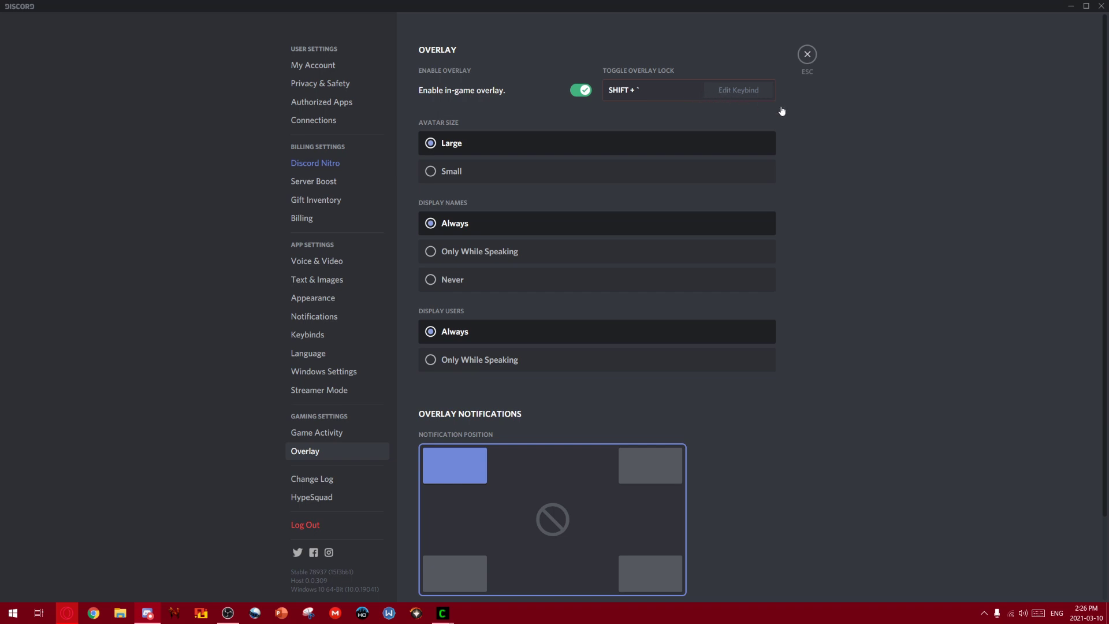
click(739, 96)
key(shift+d)
mouse_move(443, 612)
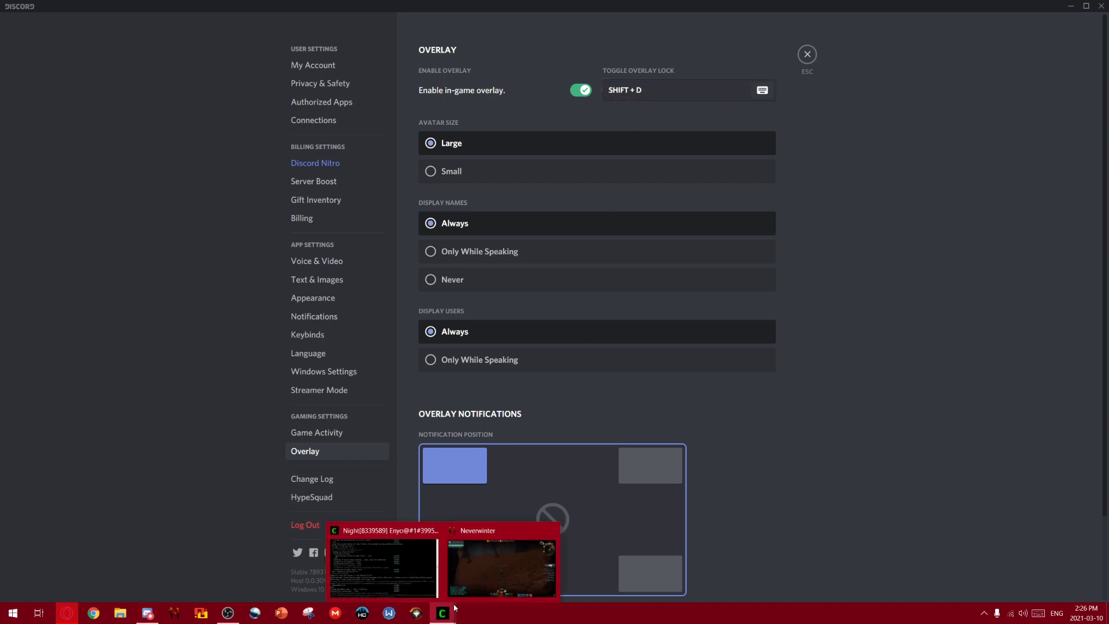
Step: Show and hide the Discord overlay in Neverwinter with Shift+D, then leave the game with Alt
click(503, 563)
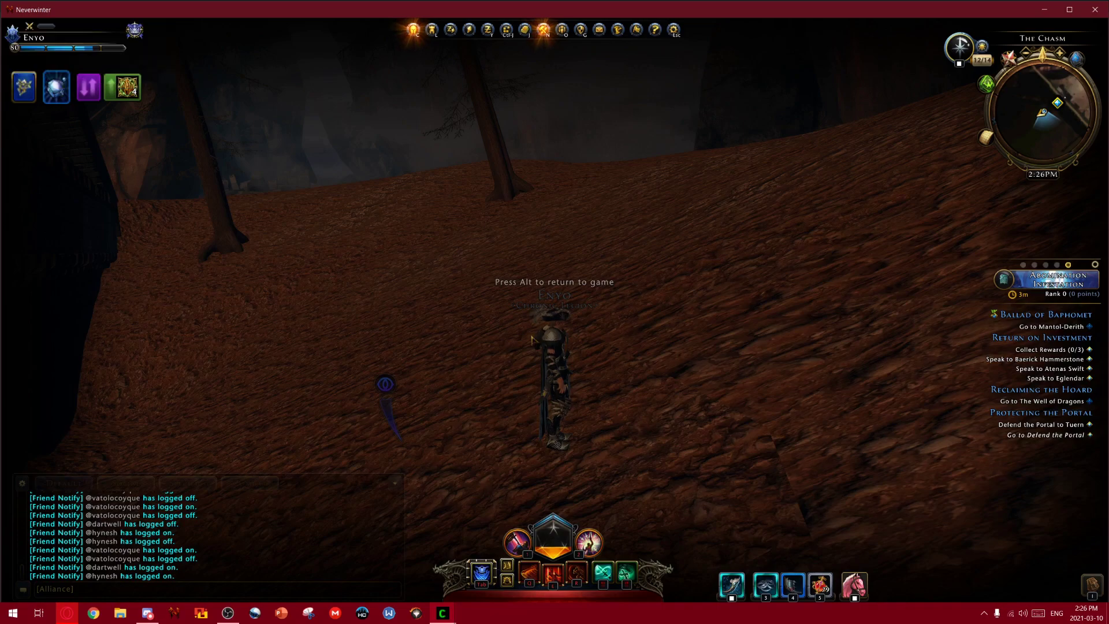
key(shift+d)
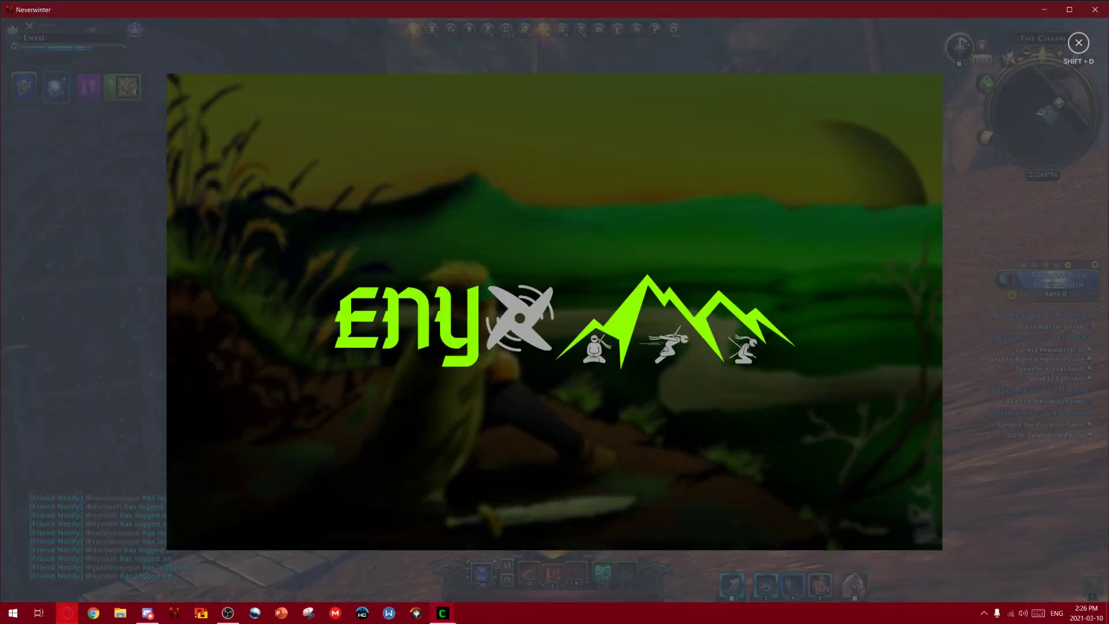
key(shift+d)
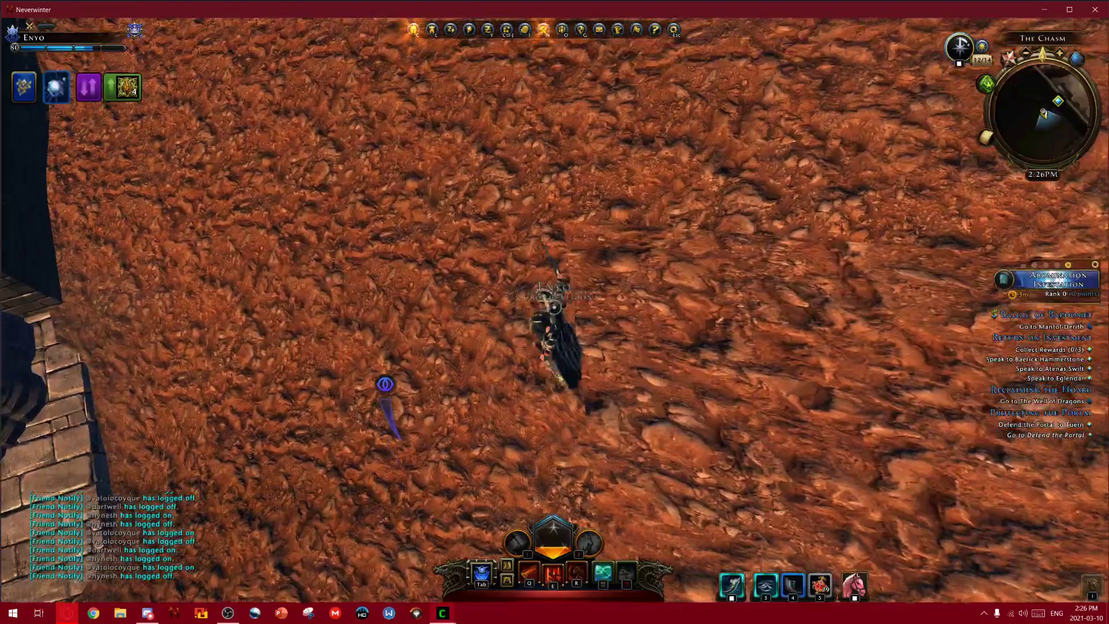
key(alt)
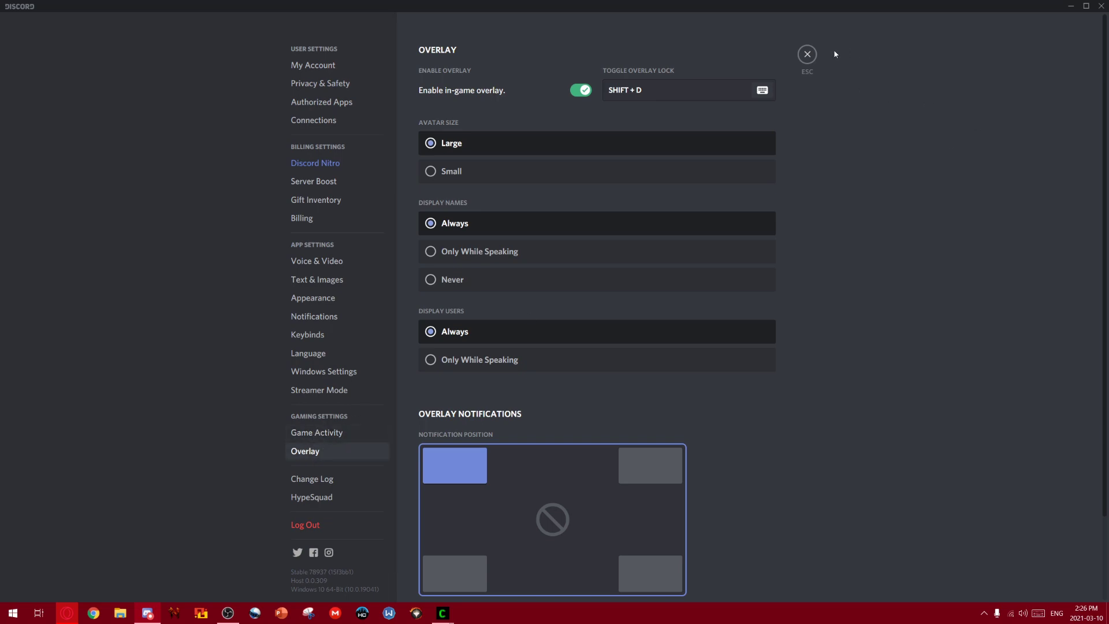
Step: Exit User Settings with the top-right X, back to general-lounge-chat
click(806, 54)
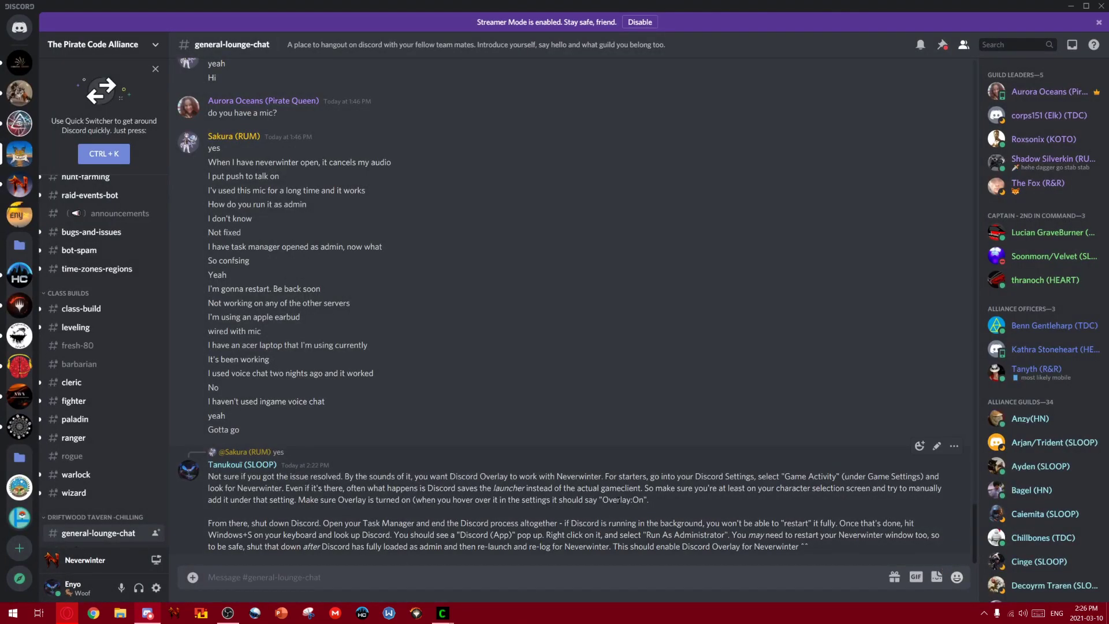